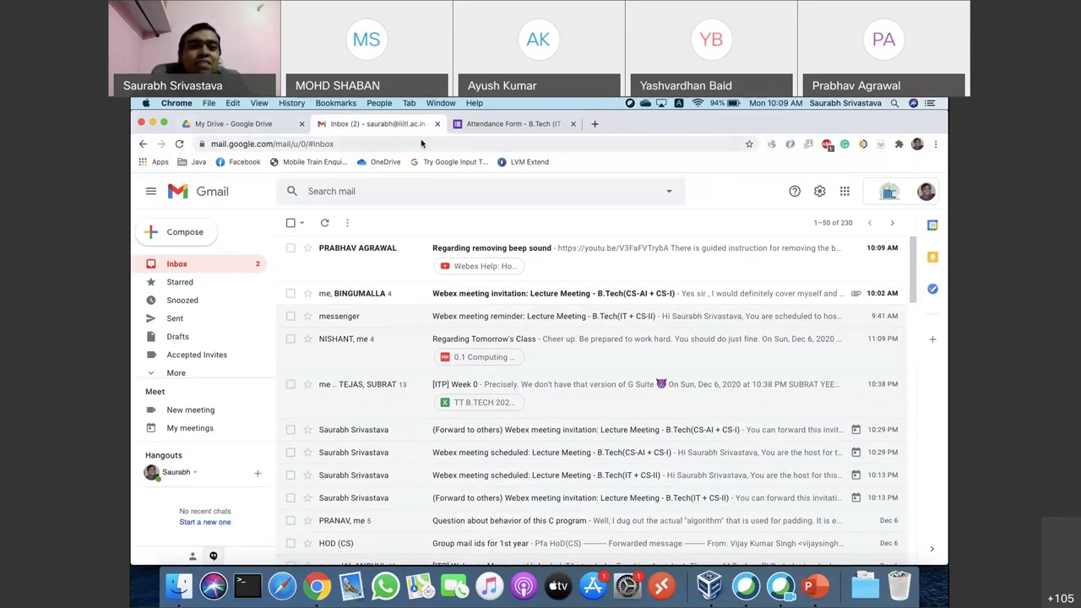
Return to the Gmail inbox and open the 'Regarding removing beep sound' email
{"action": "left_click", "coordinate": [228, 124]}
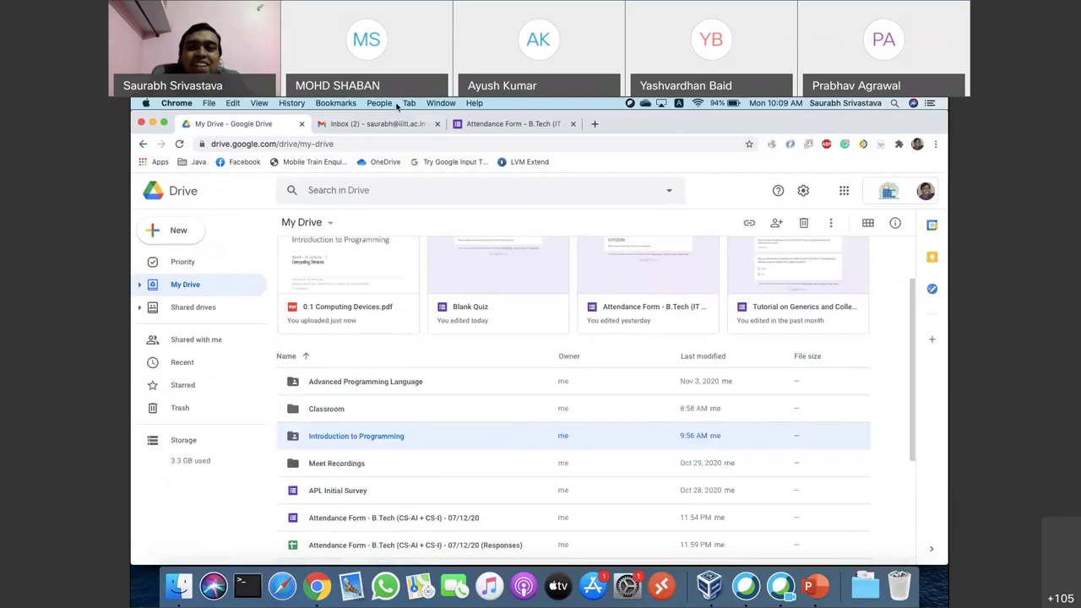
{"action": "left_click", "coordinate": [379, 125]}
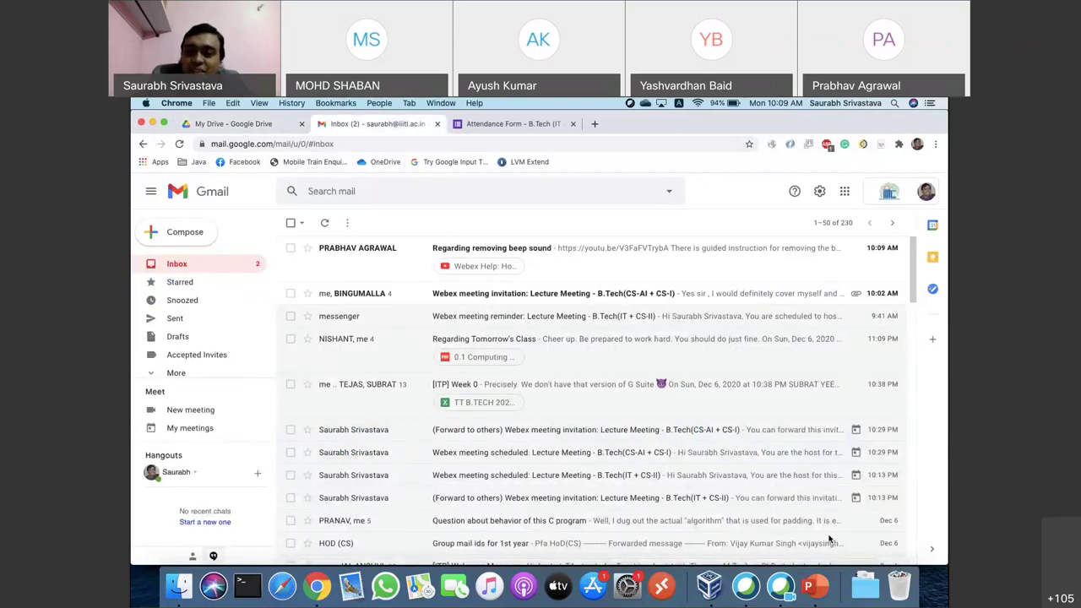
{"action": "left_click", "coordinate": [575, 265]}
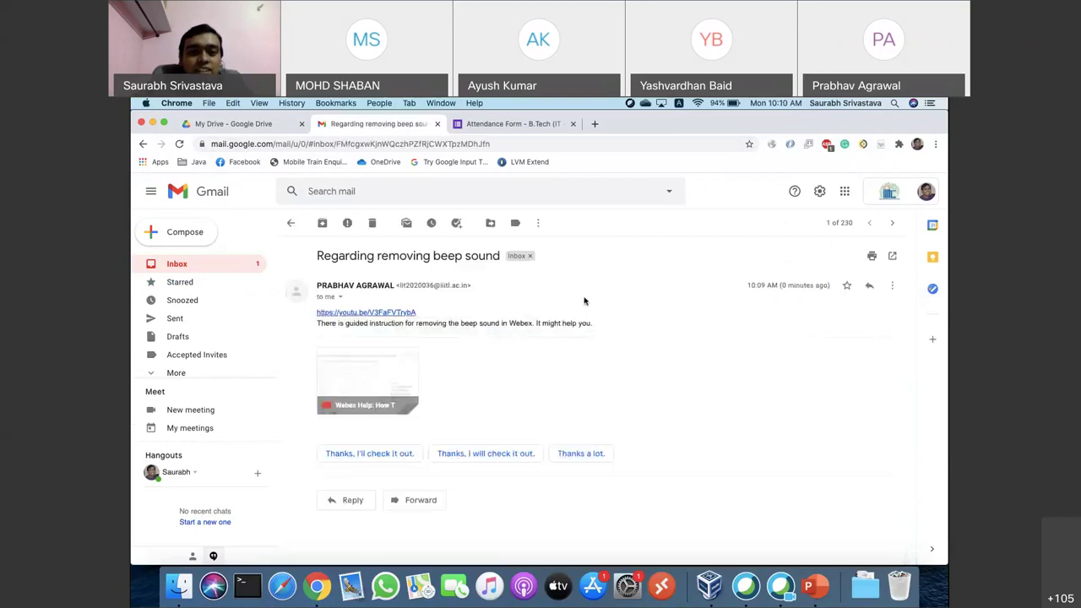
Preview the linked Webex help video with subtitles off, skip ahead, then close it
{"action": "left_click", "coordinate": [329, 384]}
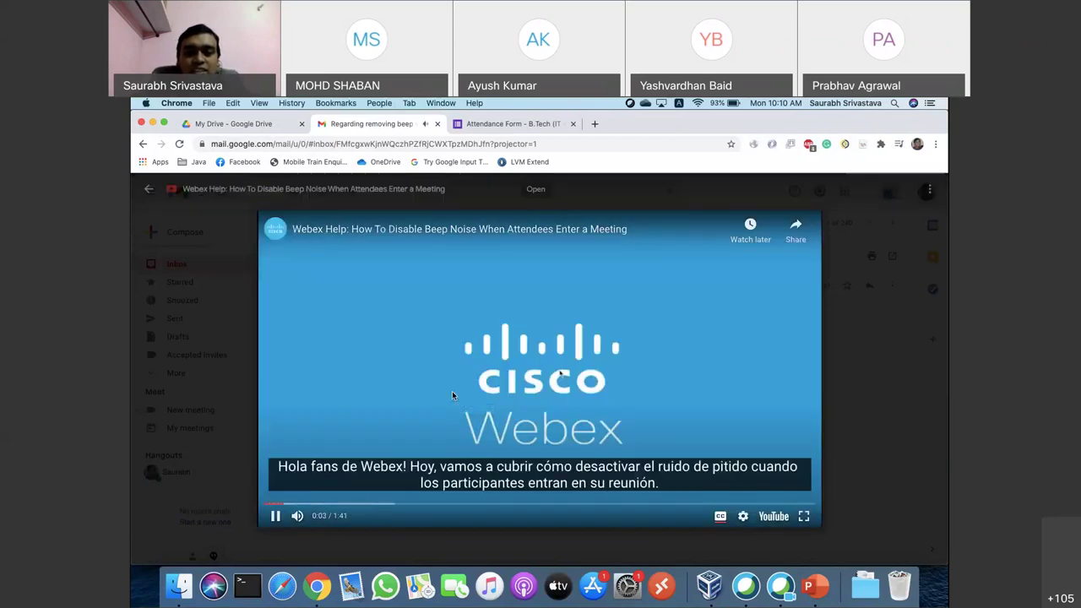
{"action": "left_click", "coordinate": [720, 517]}
{"action": "left_click", "coordinate": [329, 504]}
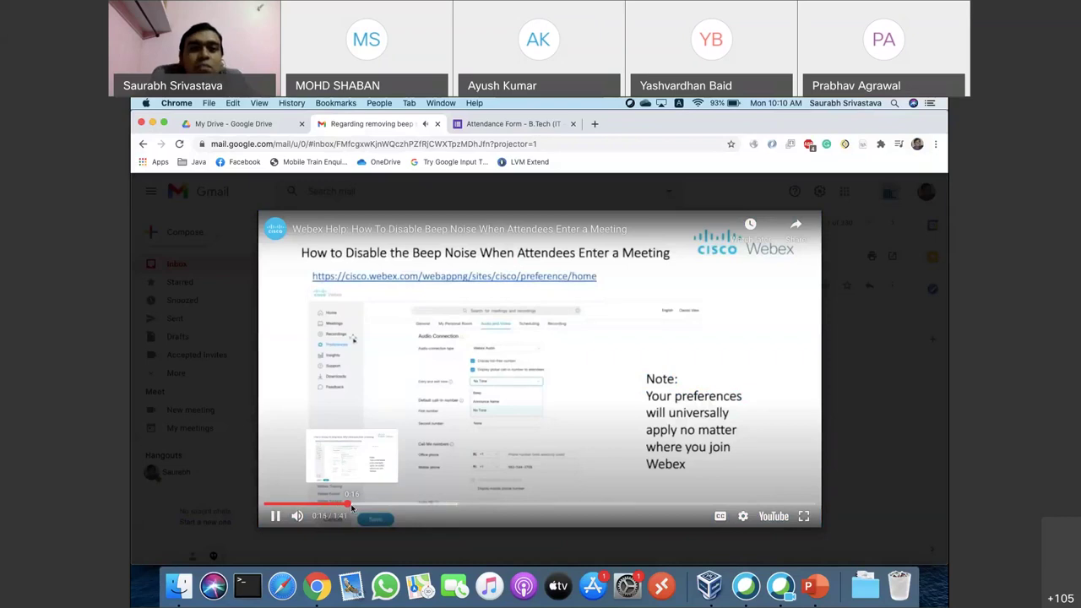
{"action": "key", "text": "Escape"}
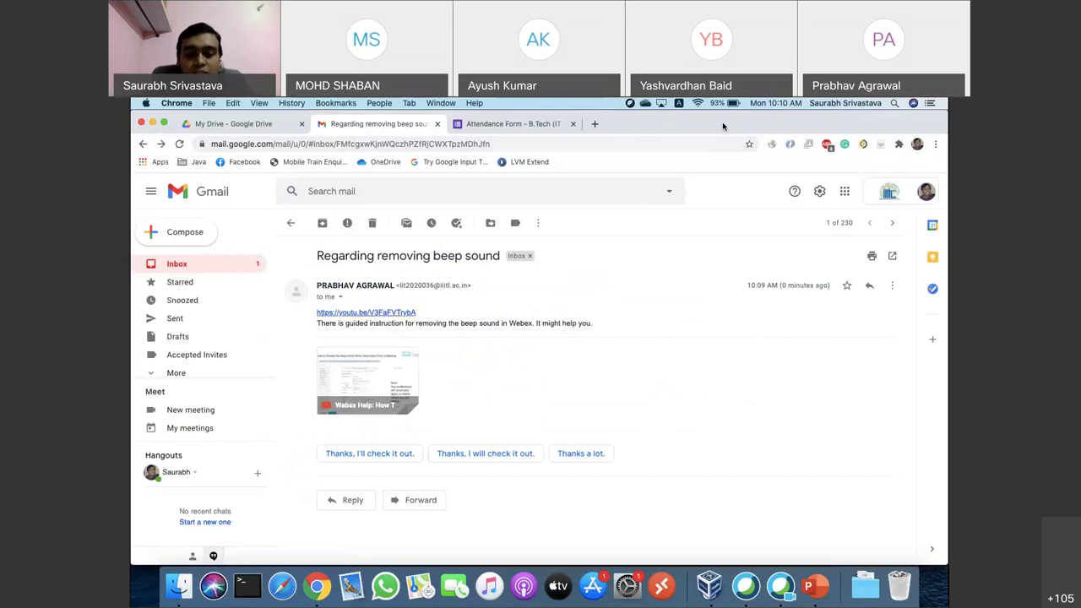
In a new tab, search 'webex' and go to the Cisco Webex Meetings Start Your Meeting page
{"action": "key", "text": "super+t"}
{"action": "type", "text": "web"}
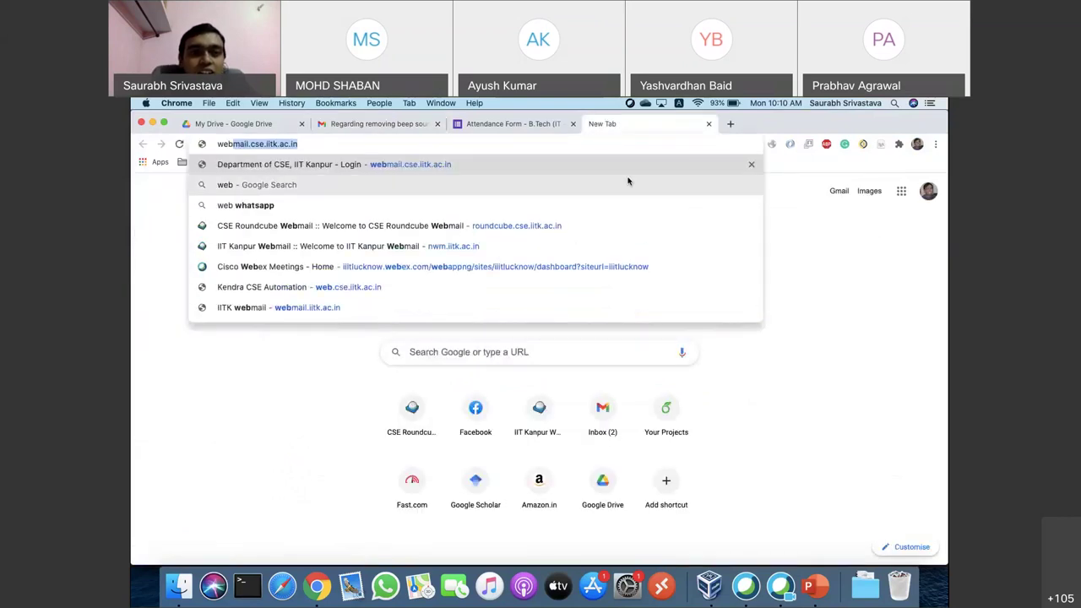
{"action": "key", "text": "BackSpace"}
{"action": "key", "text": "BackSpace"}
{"action": "key", "text": "BackSpace"}
{"action": "key", "text": "BackSpace"}
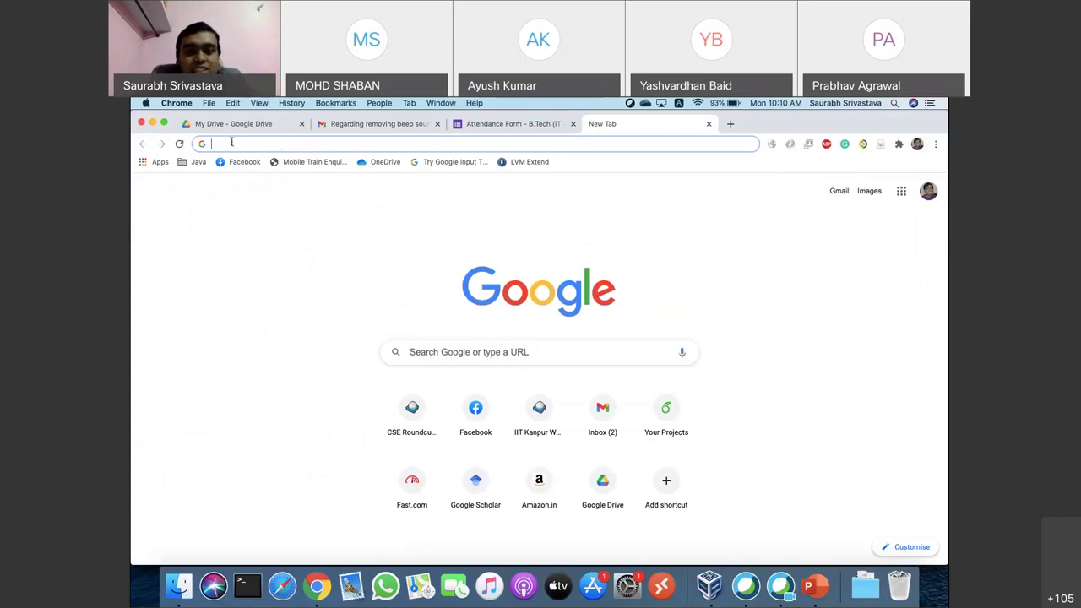
{"action": "type", "text": "webe"}
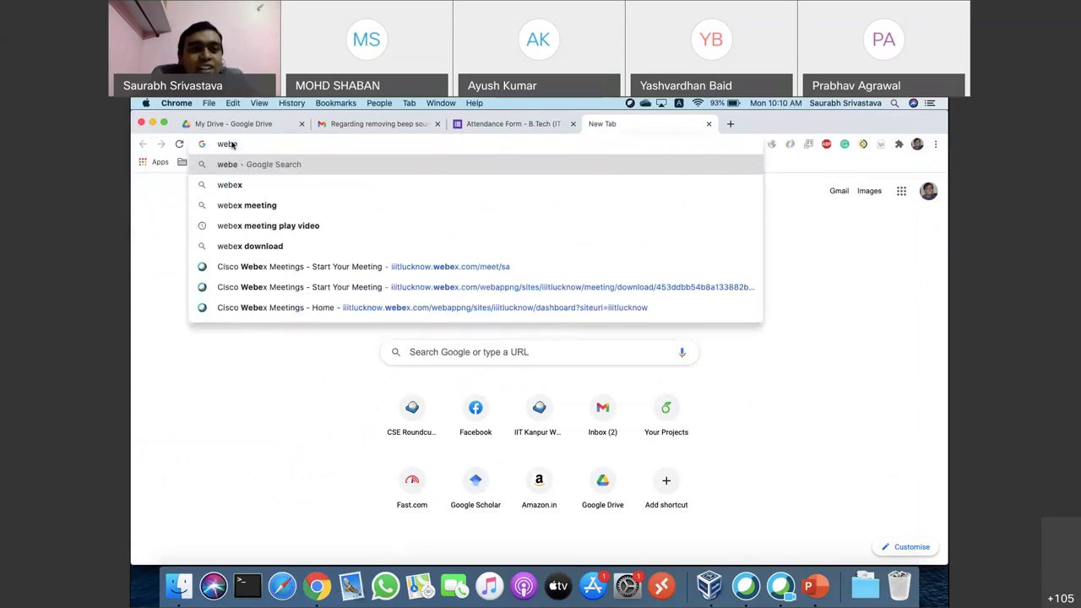
{"action": "type", "text": "x"}
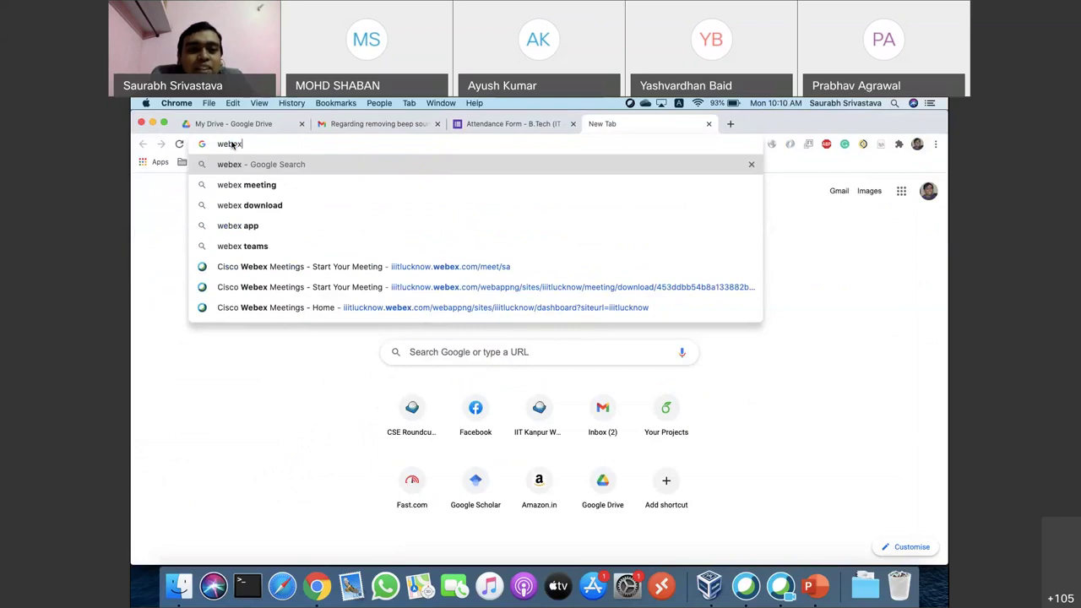
{"action": "key", "text": "Down"}
{"action": "key", "text": "Down"}
{"action": "key", "text": "Down"}
{"action": "key", "text": "Down"}
{"action": "key", "text": "Down"}
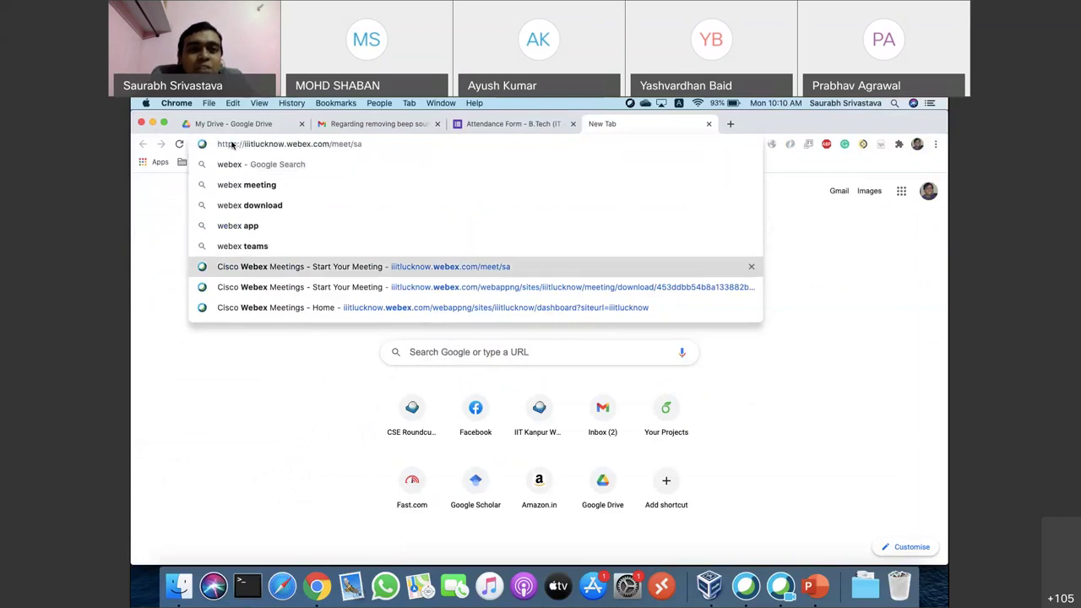
{"action": "key", "text": "Return"}
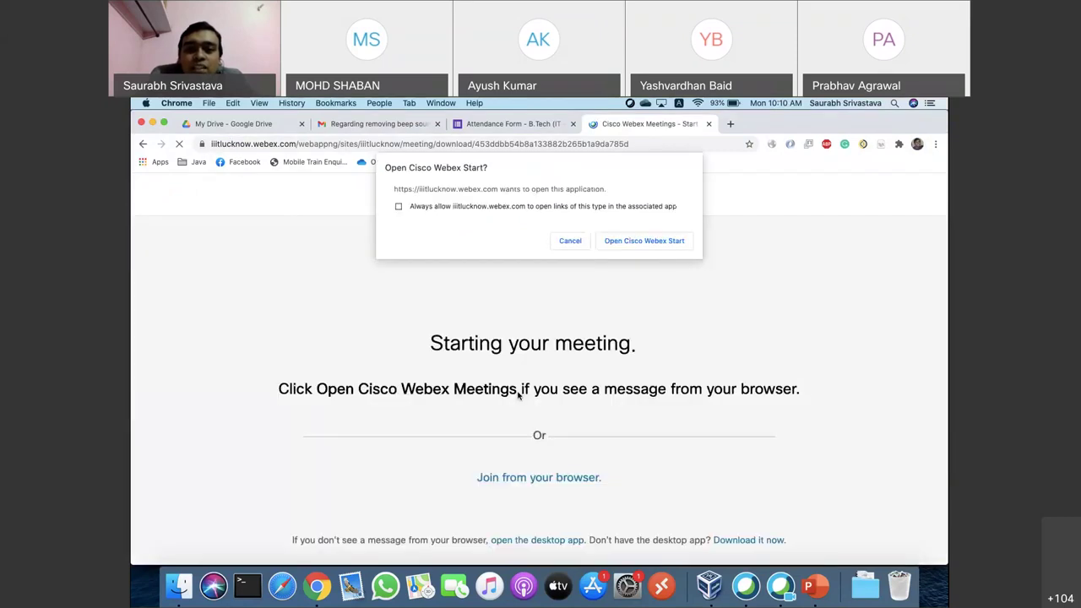
Skip the Webex app prompt and load the Webex site's home page in the browser
{"action": "left_click", "coordinate": [570, 242]}
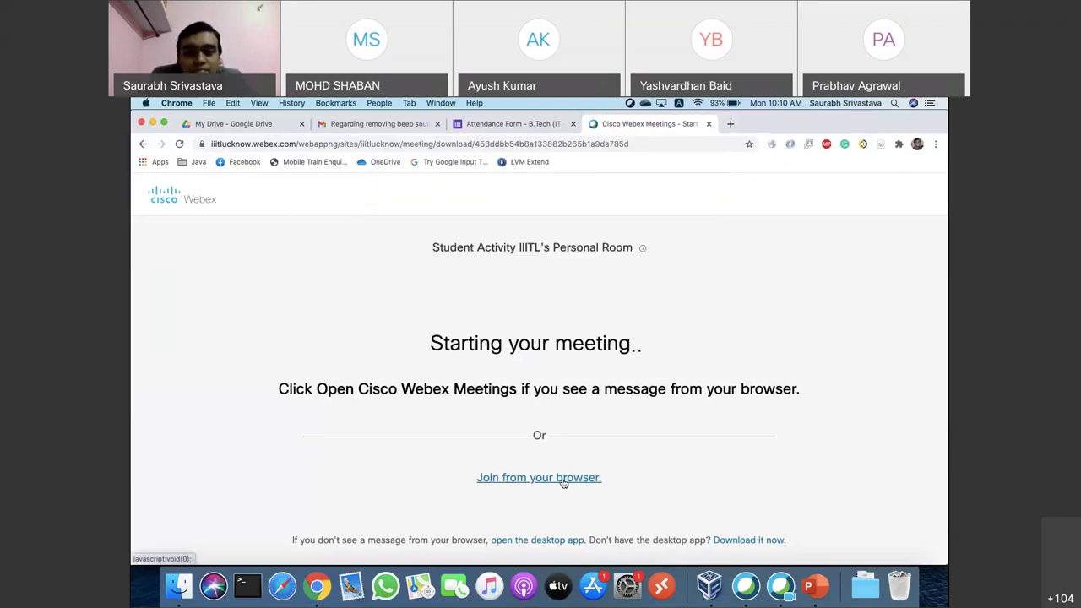
{"action": "left_click", "coordinate": [563, 482]}
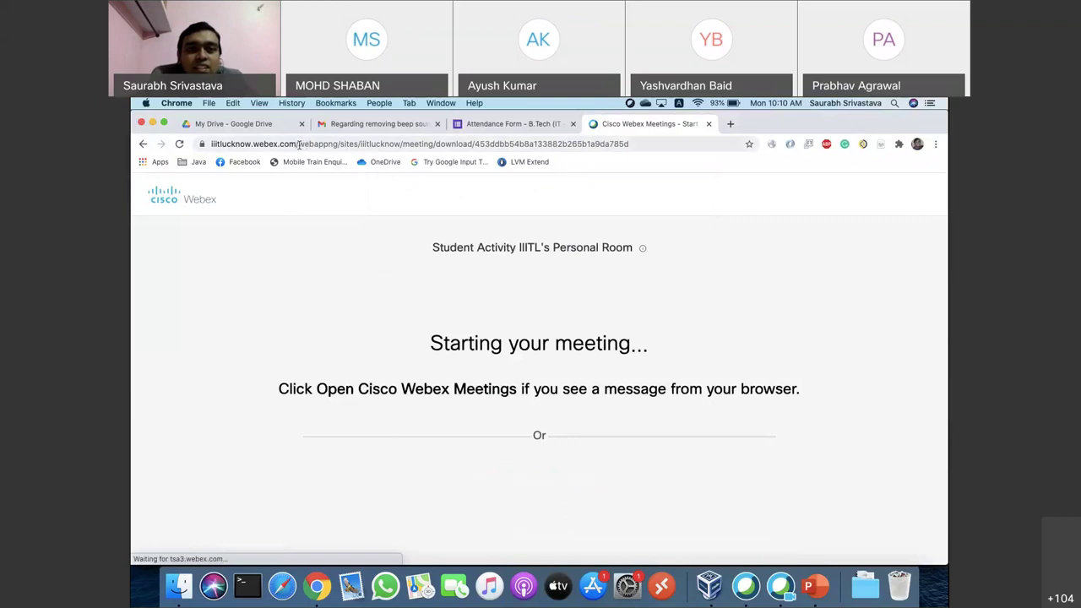
{"action": "left_click_drag", "start_coordinate": [297, 144], "coordinate": [605, 135]}
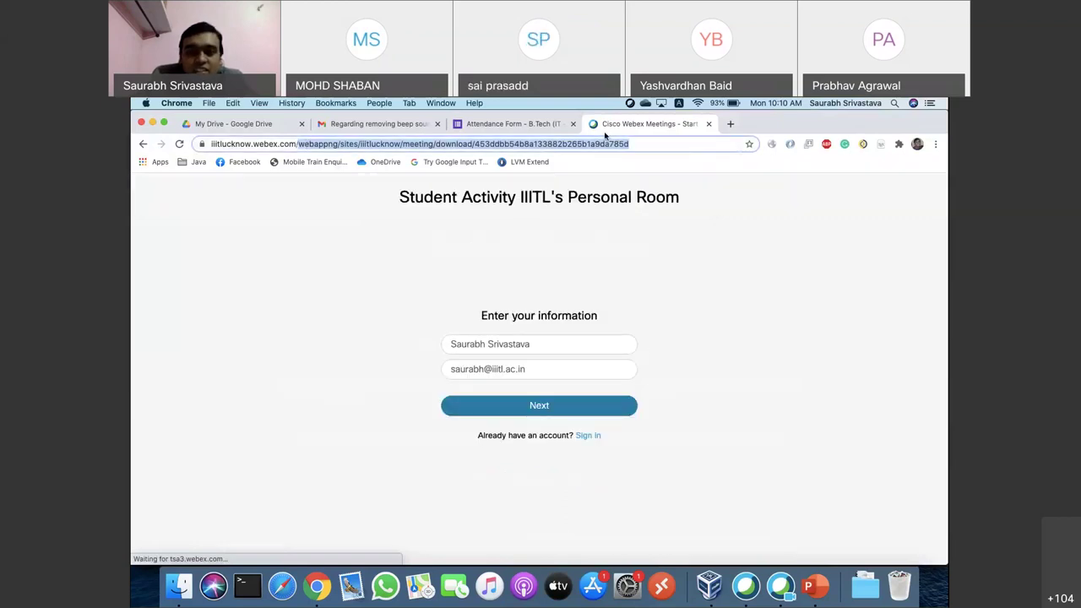
{"action": "key", "text": "BackSpace"}
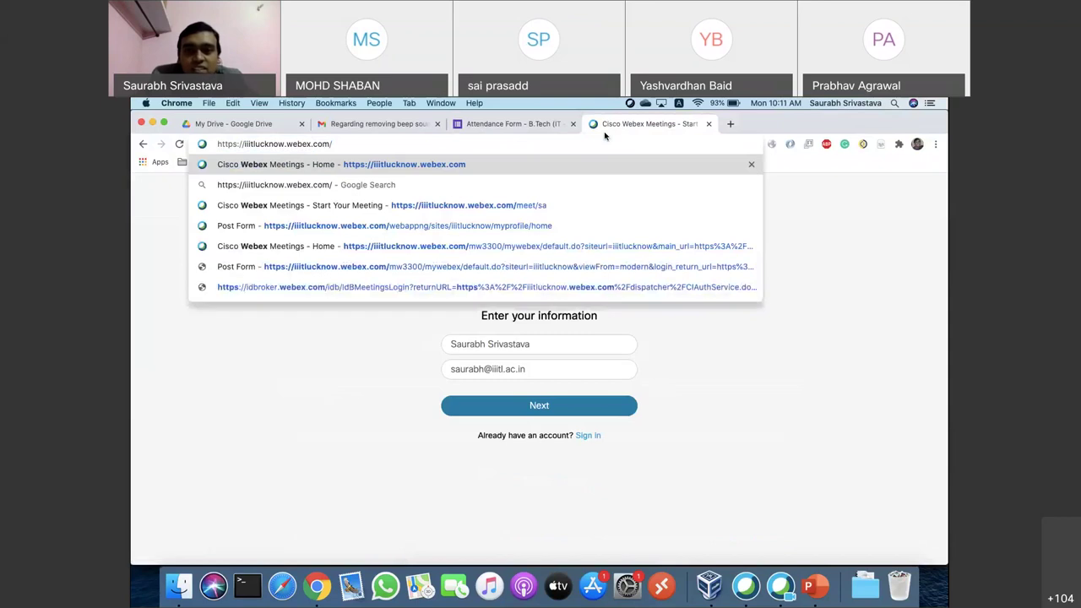
{"action": "key", "text": "Return"}
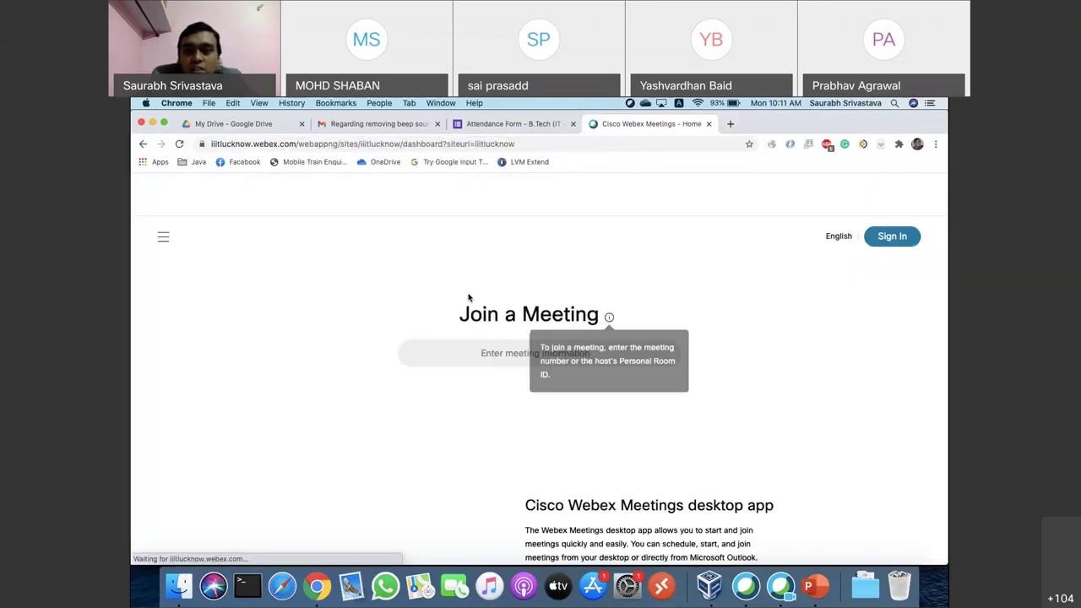
Sign in to Webex using the saved account e-mail and stored password
{"action": "left_click", "coordinate": [892, 240]}
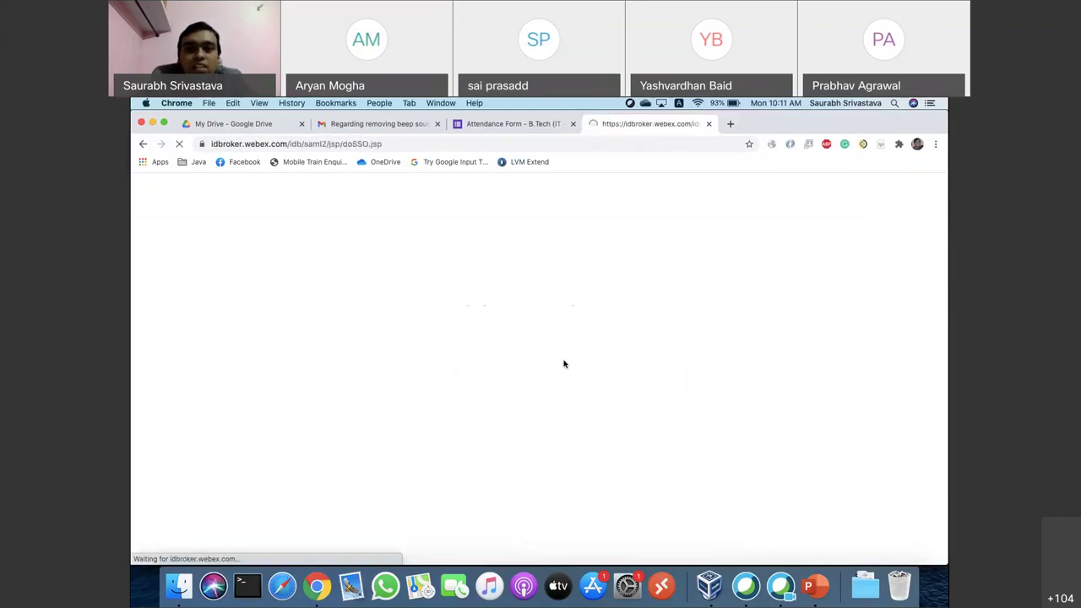
{"action": "left_click", "coordinate": [493, 336]}
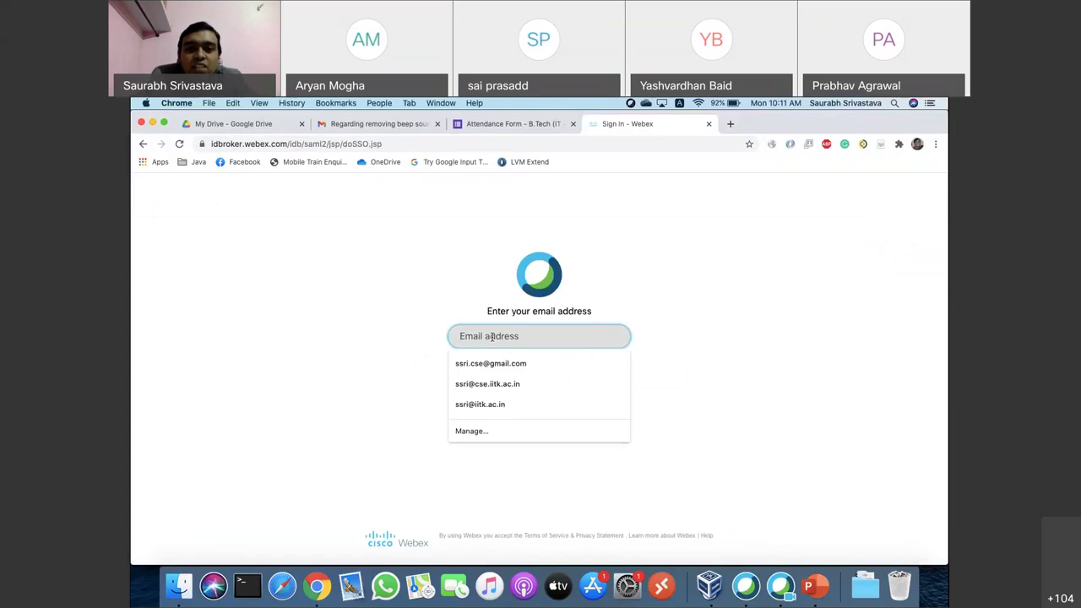
{"action": "type", "text": "s"}
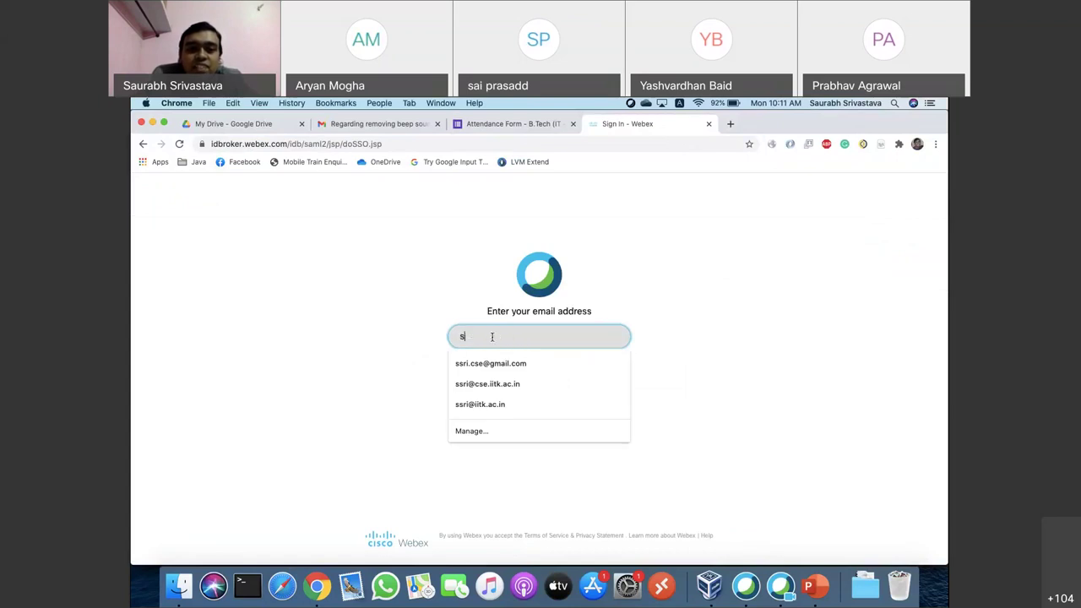
{"action": "type", "text": "a"}
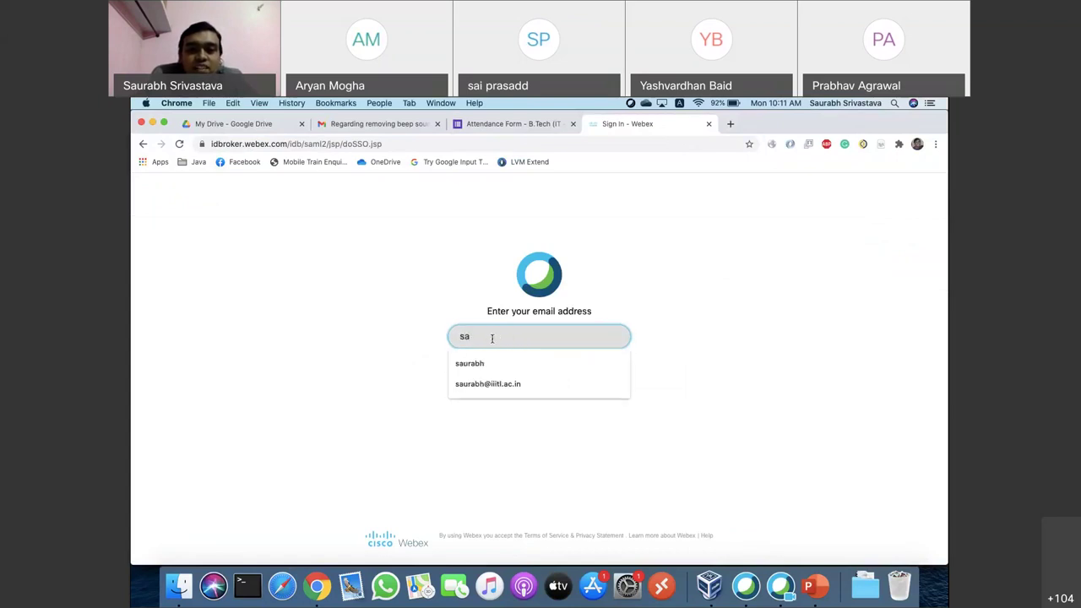
{"action": "left_click", "coordinate": [498, 384]}
{"action": "left_click", "coordinate": [547, 375]}
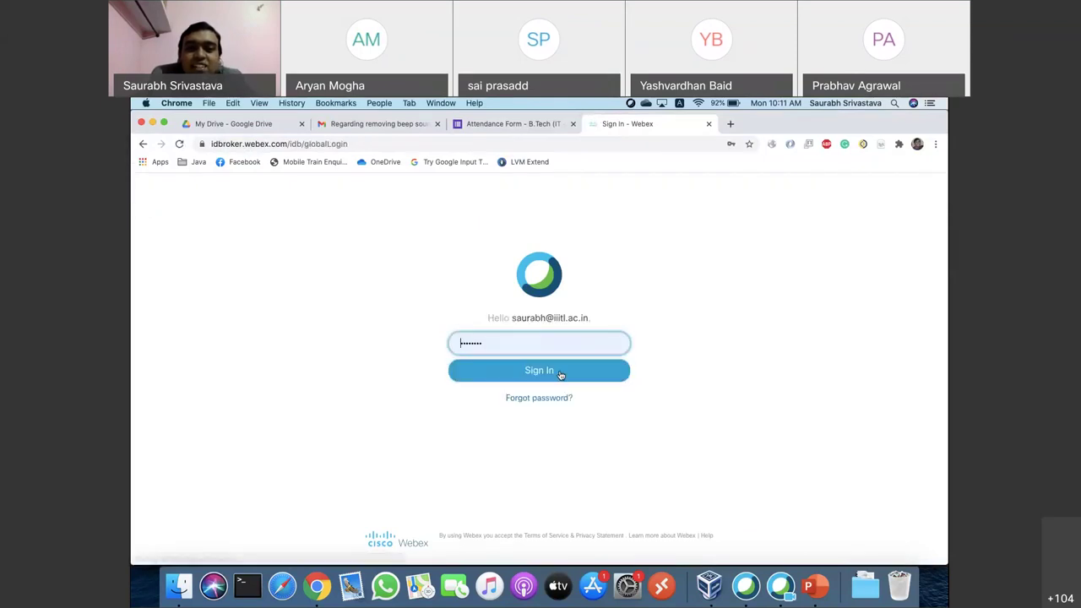
{"action": "left_click", "coordinate": [559, 374]}
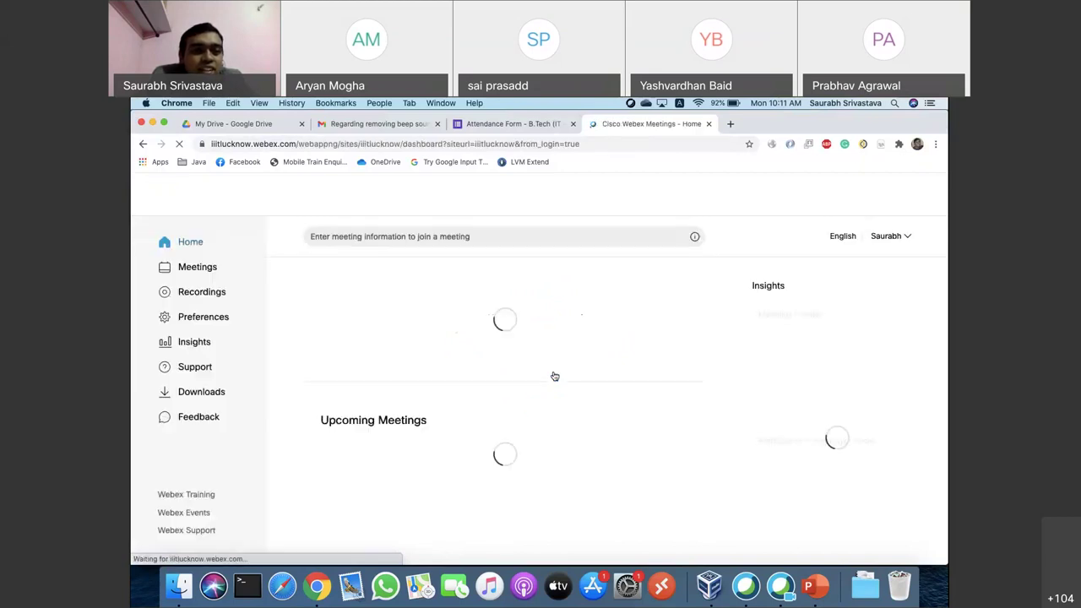
Set Preferences > Audio and Video entry and exit tone to No Tone, save, and return Home
{"action": "left_click", "coordinate": [216, 317]}
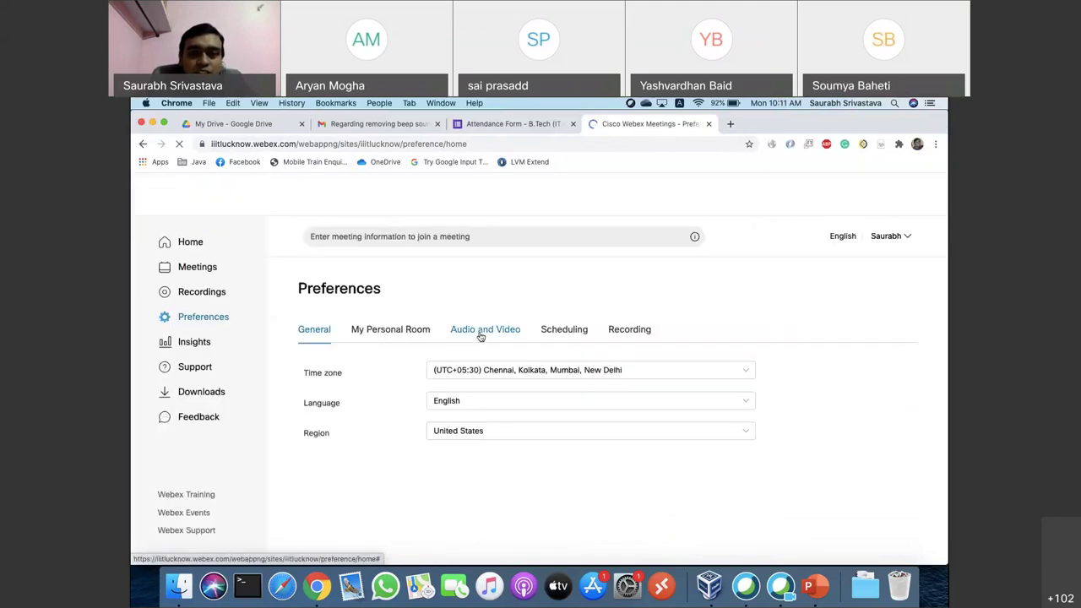
{"action": "left_click", "coordinate": [480, 335]}
{"action": "scroll", "coordinate": [537, 320], "scroll_direction": "down", "scroll_amount": 2}
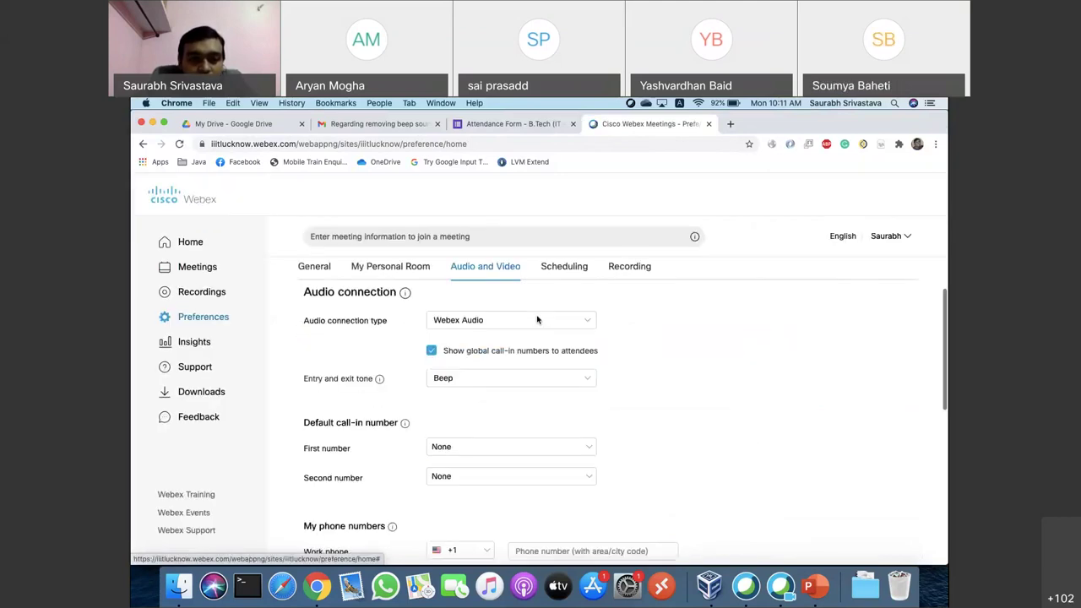
{"action": "scroll", "coordinate": [538, 320], "scroll_direction": "down", "scroll_amount": 2}
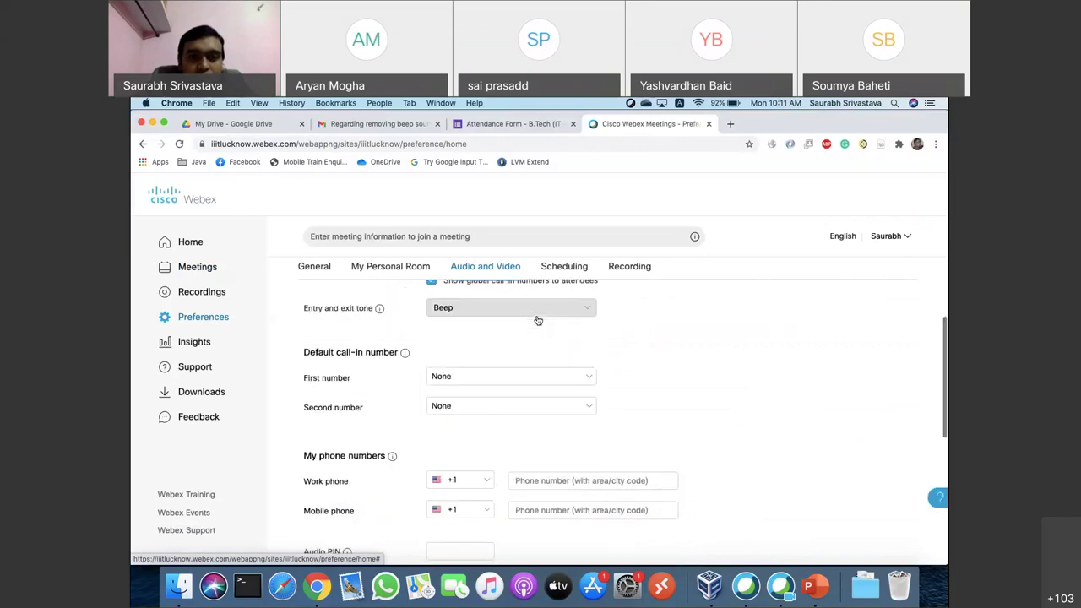
{"action": "left_click", "coordinate": [537, 315]}
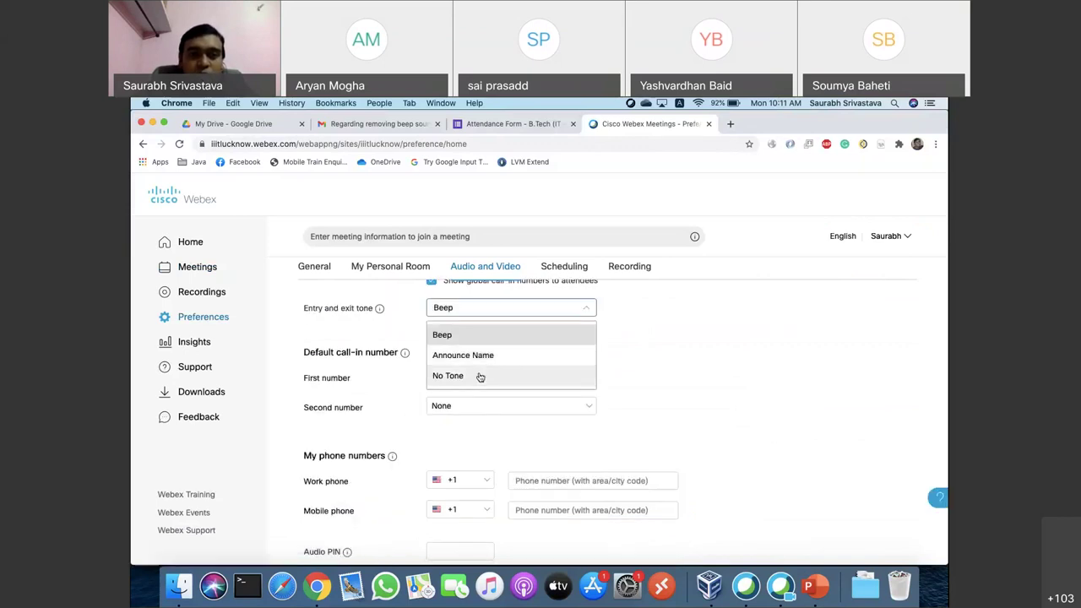
{"action": "left_click", "coordinate": [480, 377]}
{"action": "scroll", "coordinate": [479, 376], "scroll_direction": "down", "scroll_amount": 8}
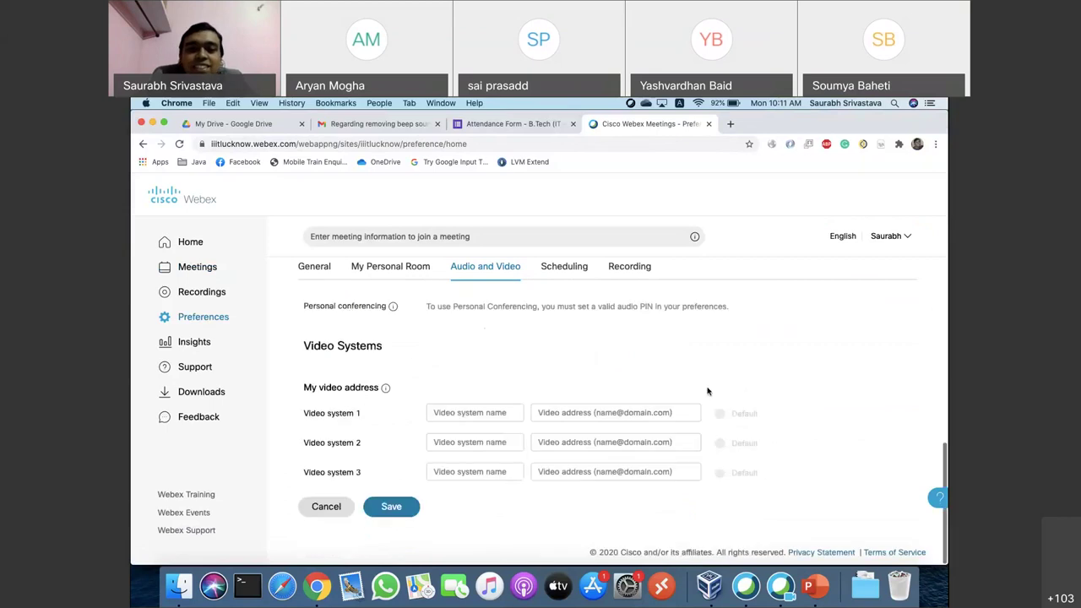
{"action": "left_click", "coordinate": [405, 506]}
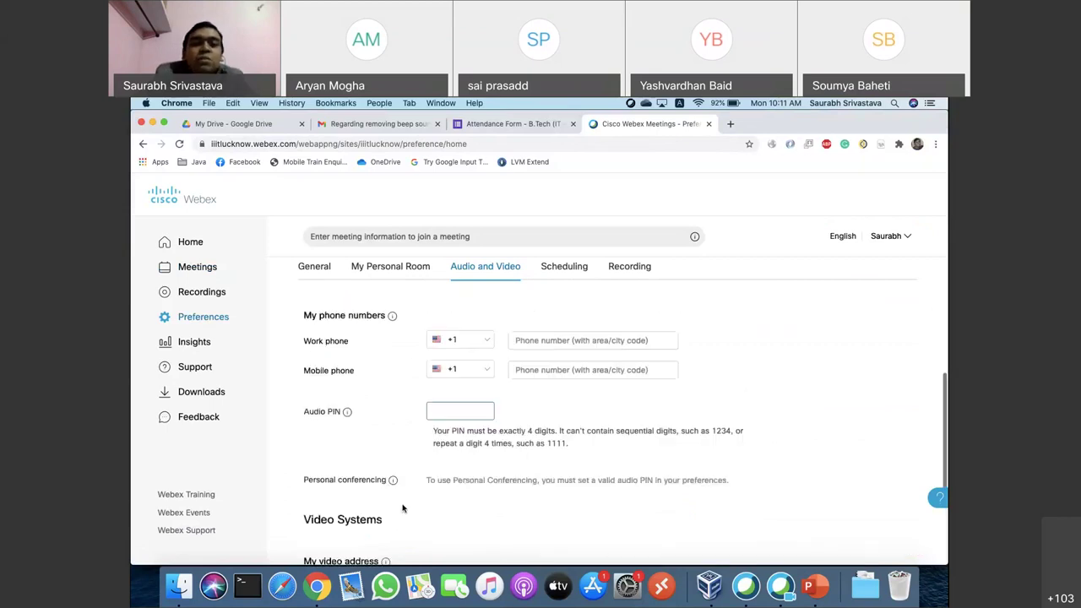
{"action": "left_click", "coordinate": [196, 255]}
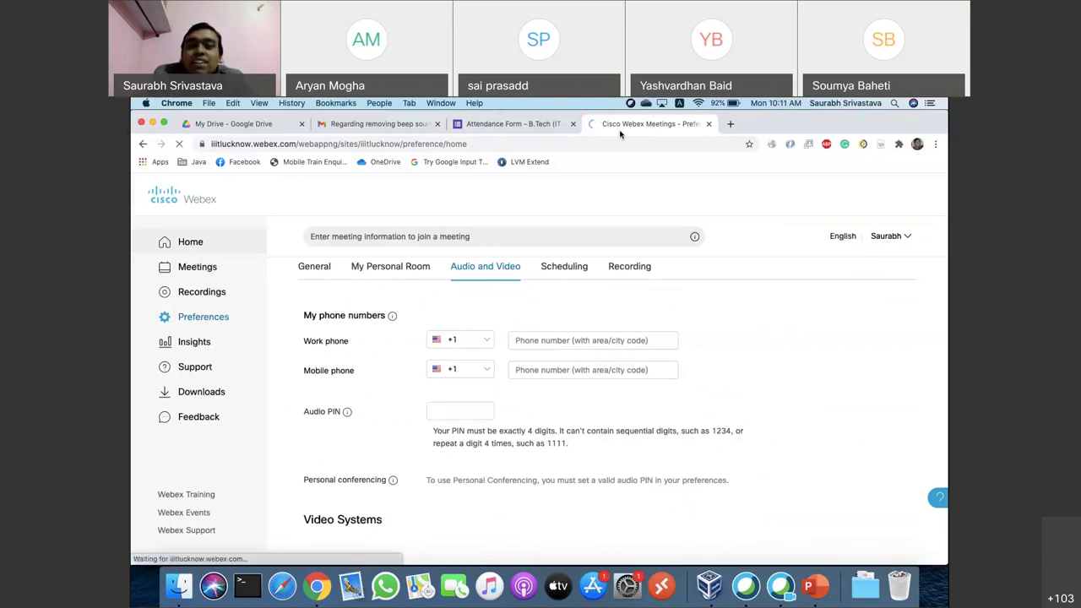
Close the Webex tab, go back to the Gmail inbox, and bring up the 0.1 Computing Devices PowerPoint
{"action": "left_click", "coordinate": [709, 124]}
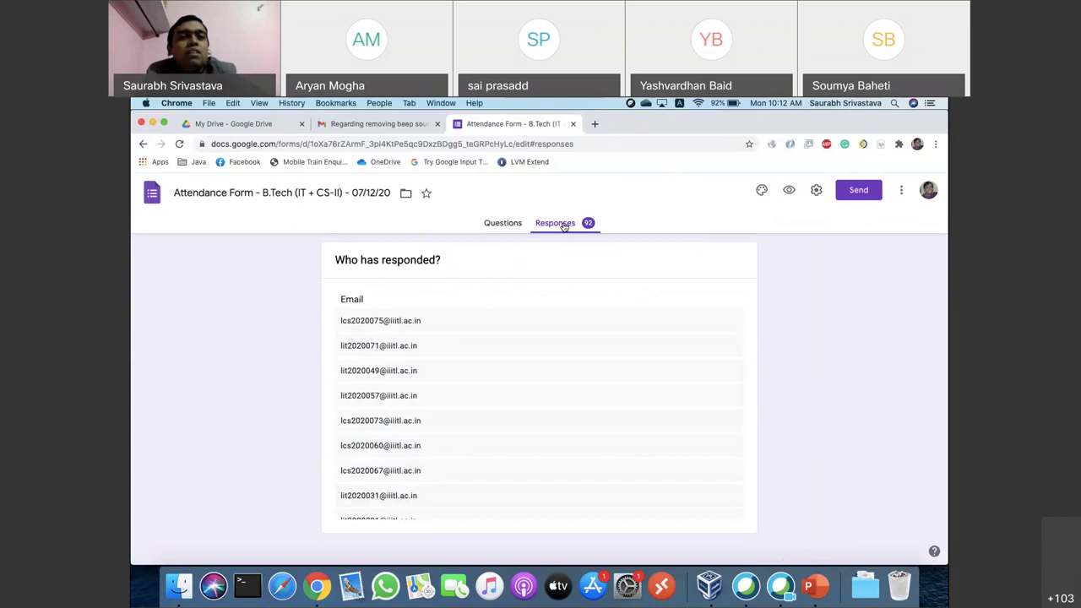
{"action": "left_click", "coordinate": [359, 123]}
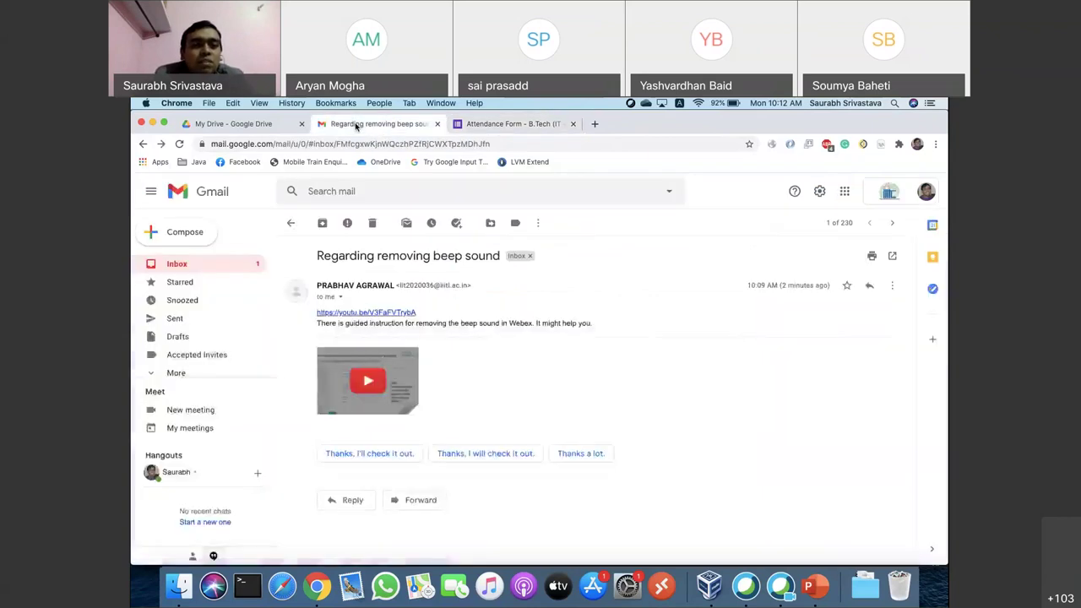
{"action": "left_click", "coordinate": [206, 271]}
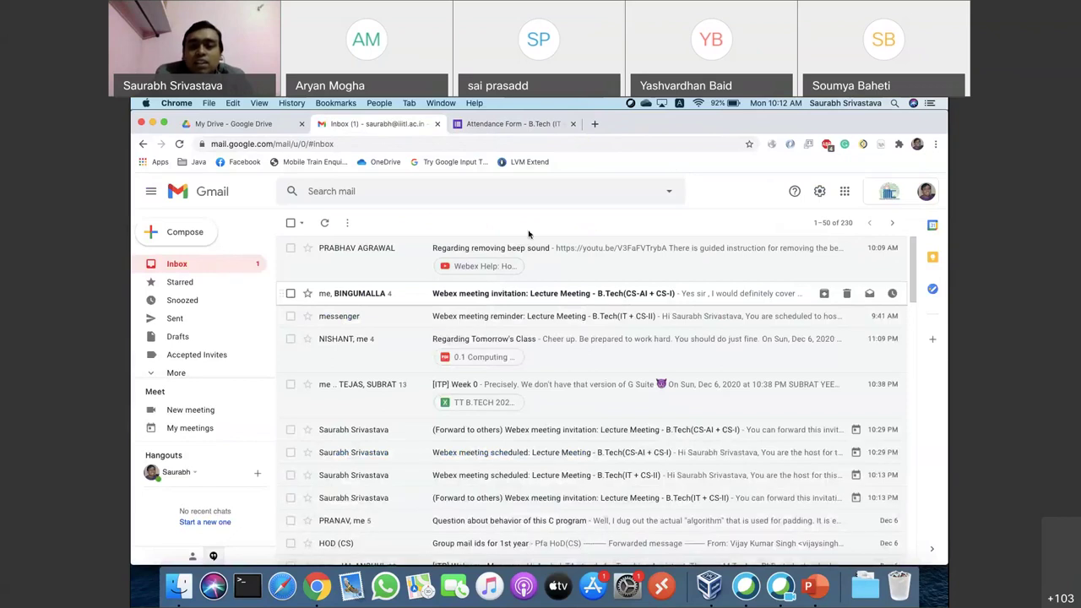
{"action": "left_click", "coordinate": [809, 586]}
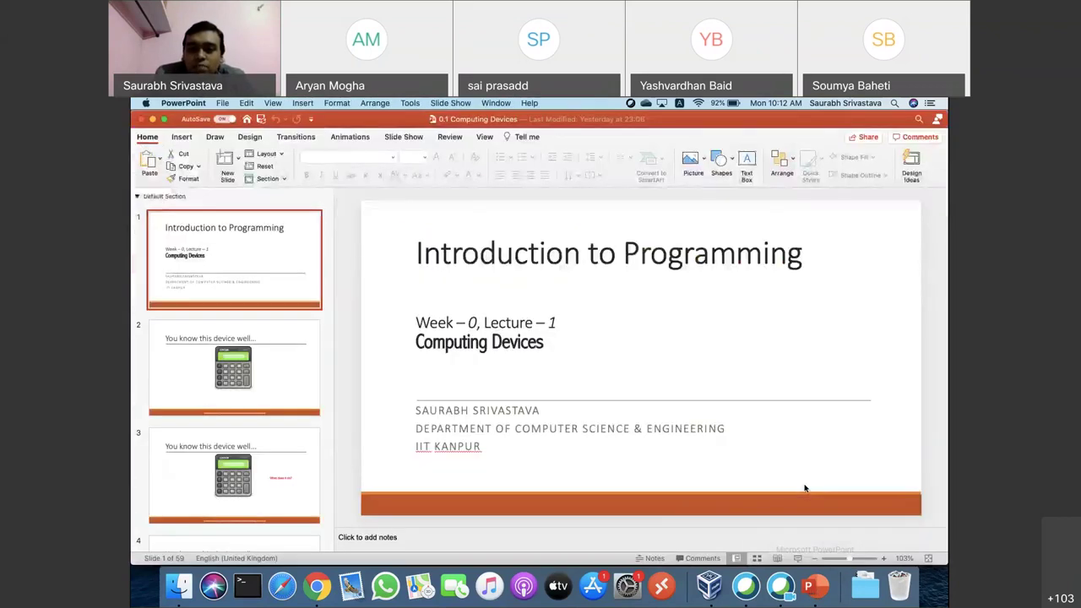